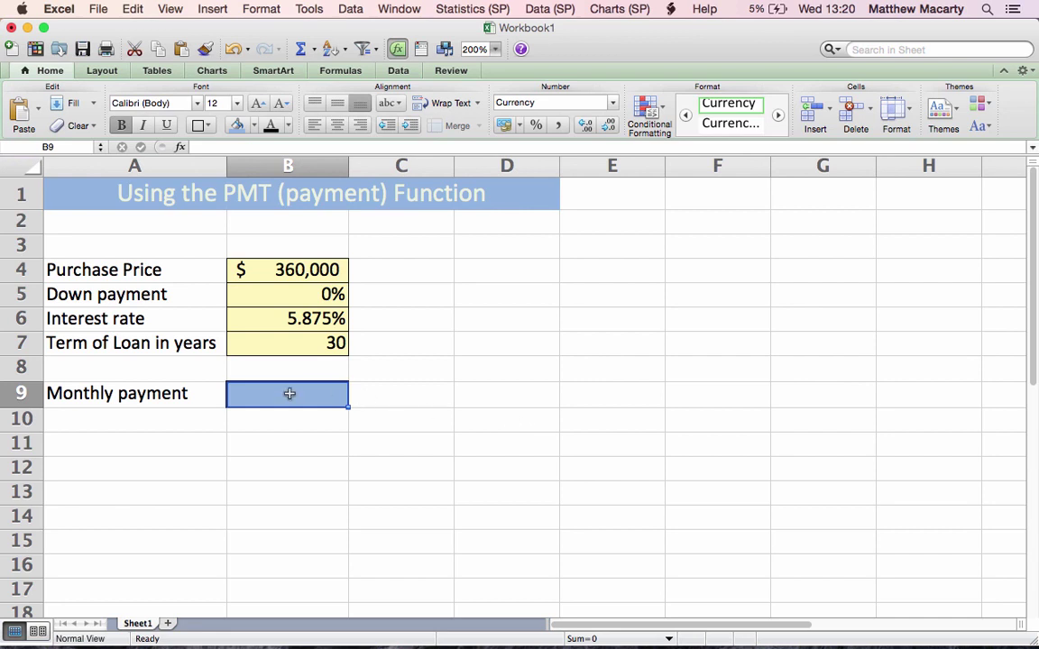
- Begin B9's PMT formula with rate B6/12 and periods B7*12: =pmt(B6/12,B7*12,
type("=pmt")
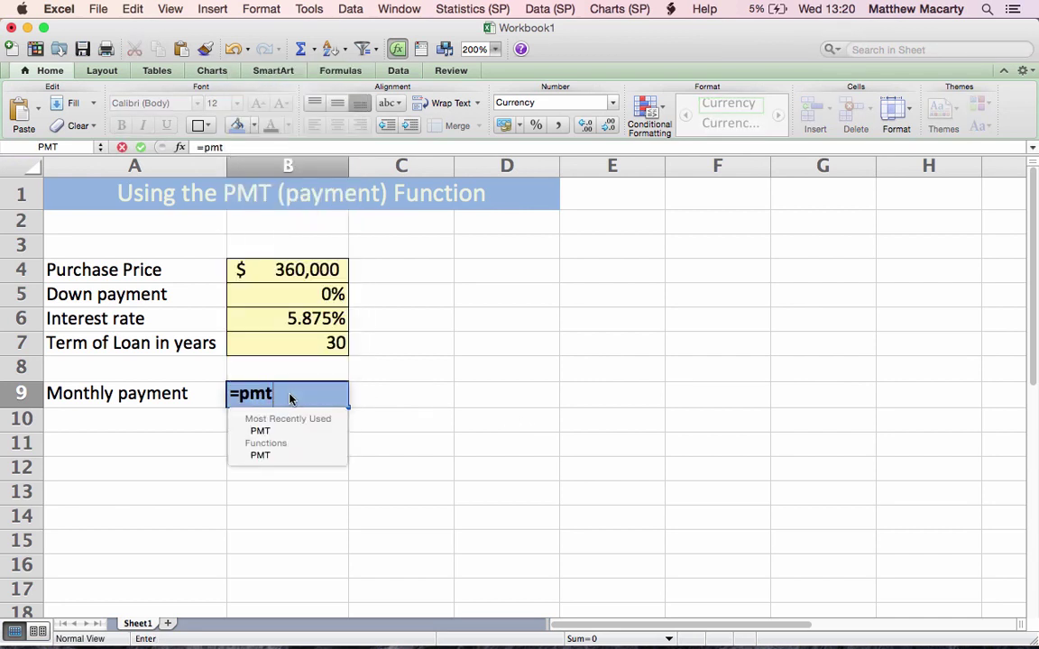
type("(")
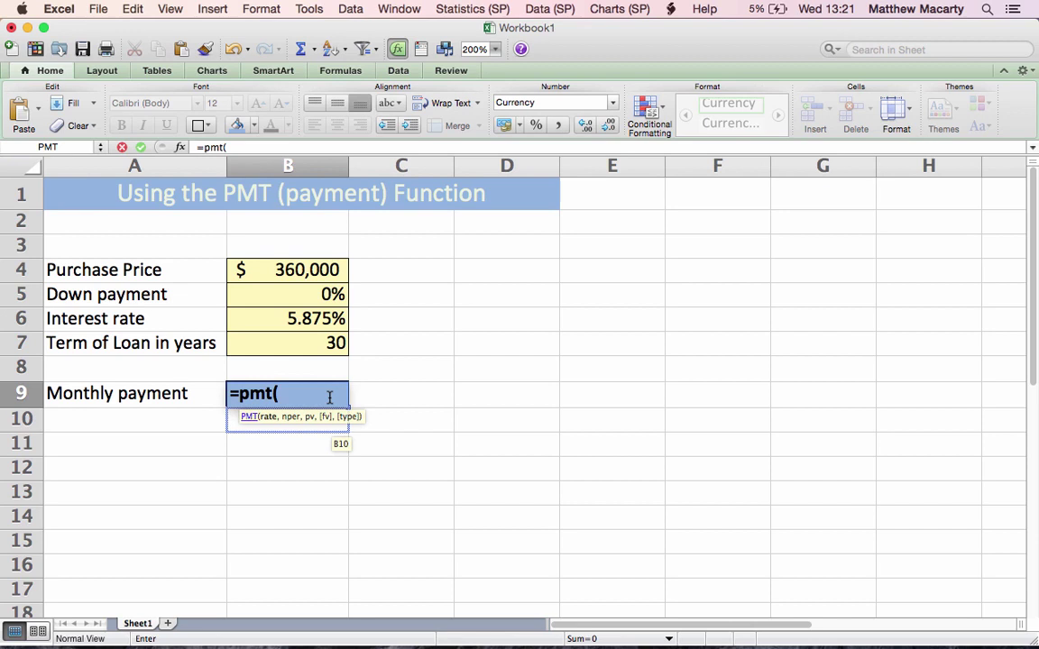
left_click(289, 323)
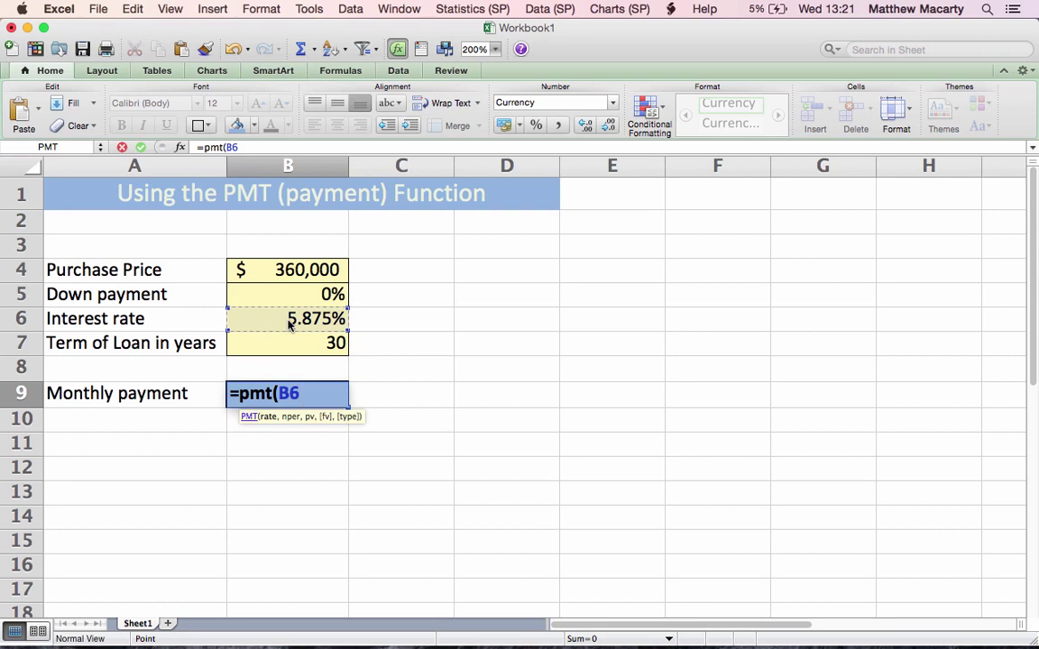
type("/12")
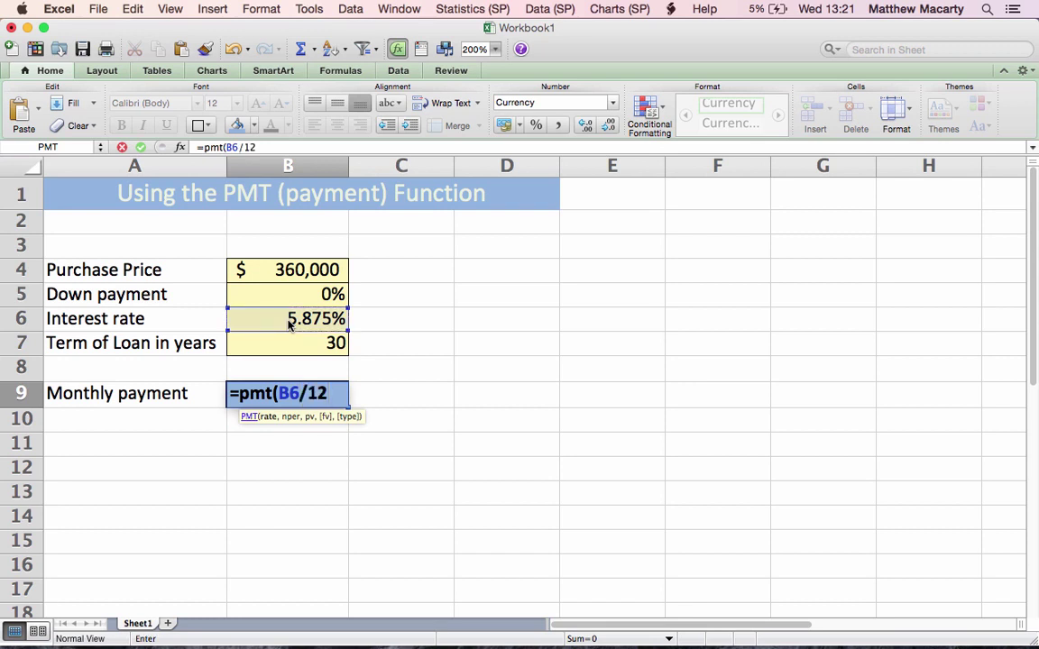
type(",")
left_click(289, 343)
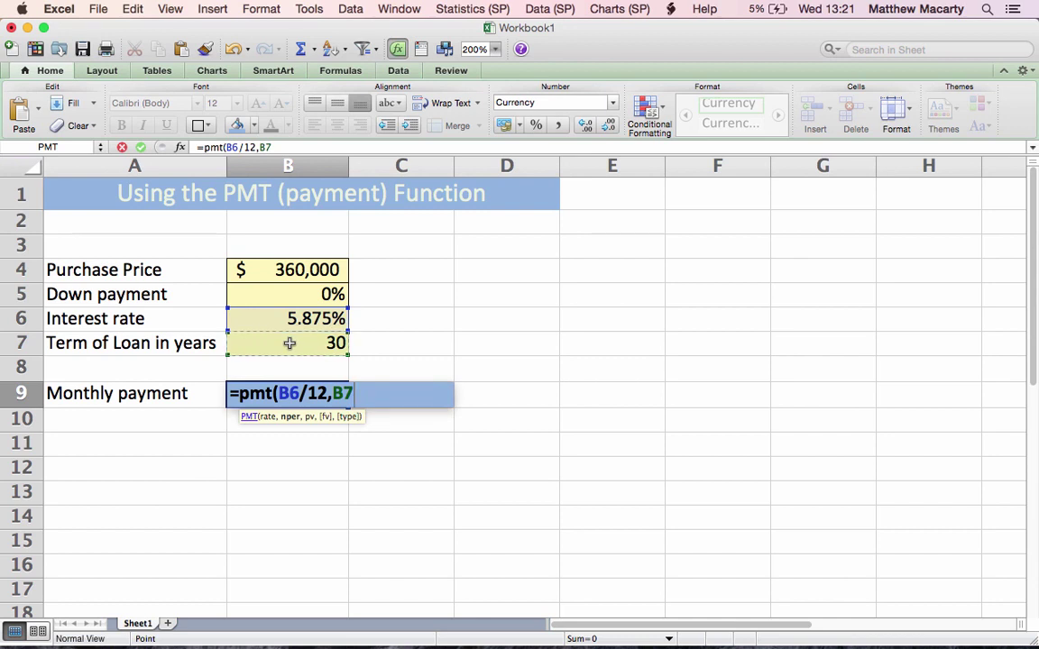
type("*12")
- Complete the formula as =pmt(B6/12,B7*12,B4,0), using purchase price B4 and future value 0
type(",")
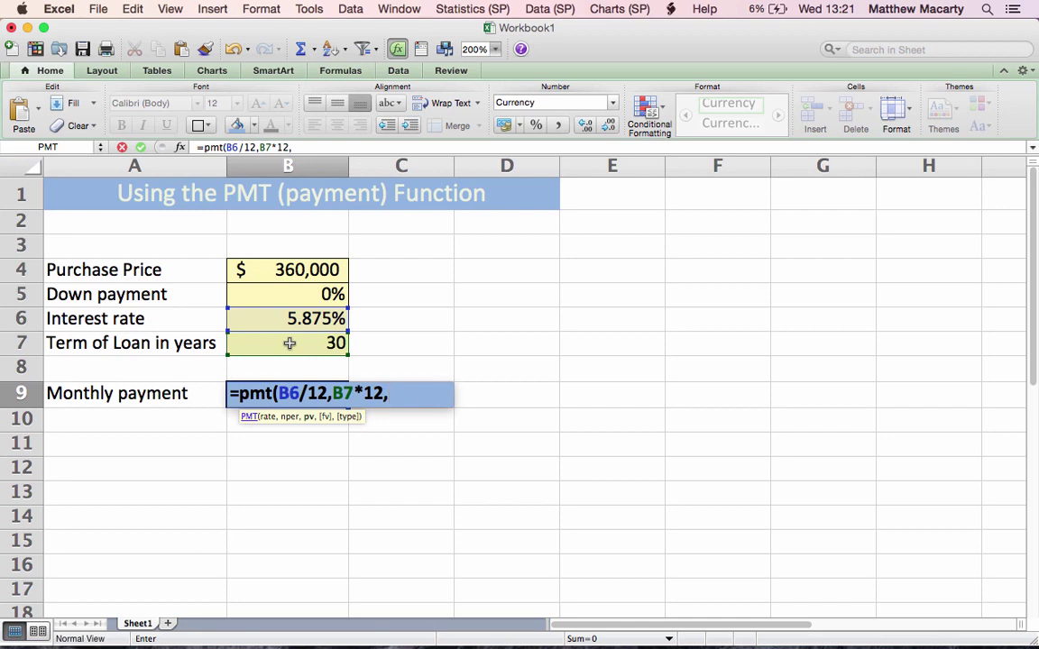
left_click(261, 279)
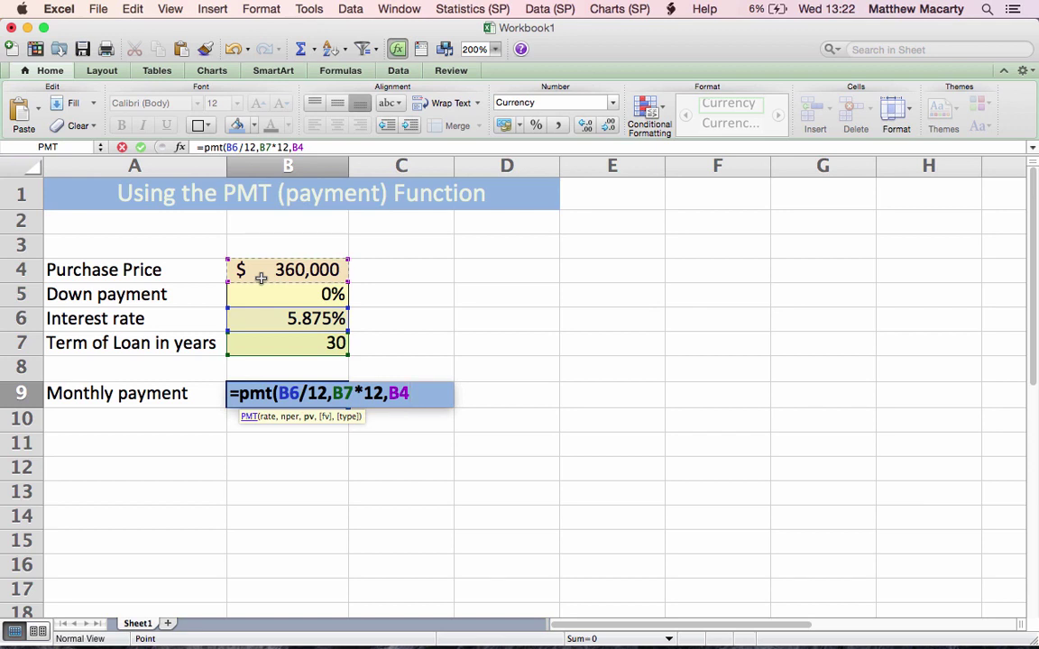
type(",0")
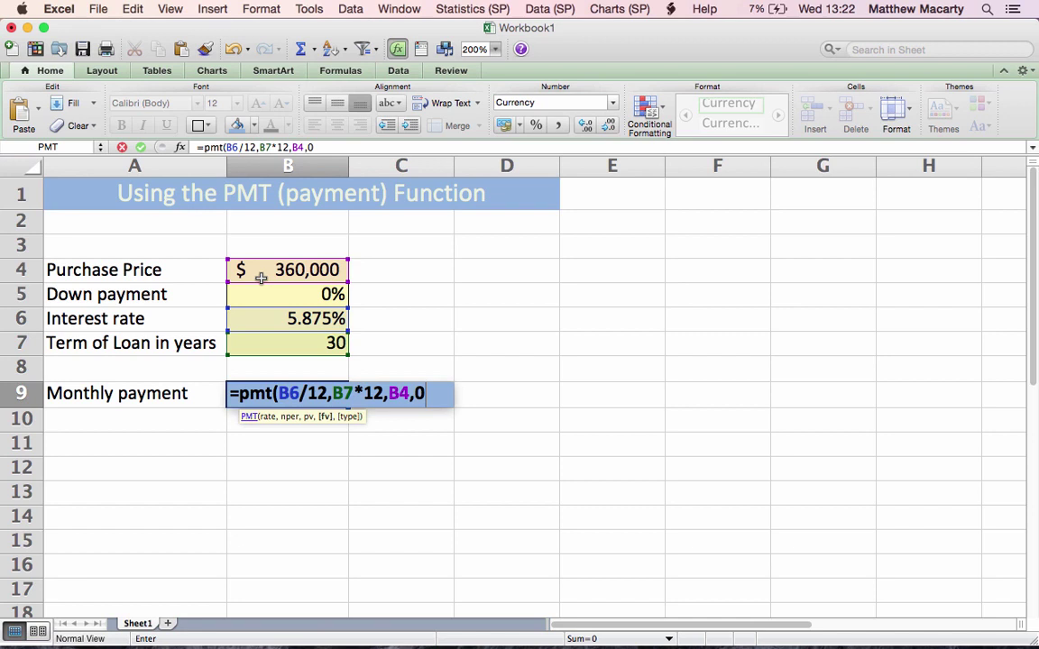
type(")")
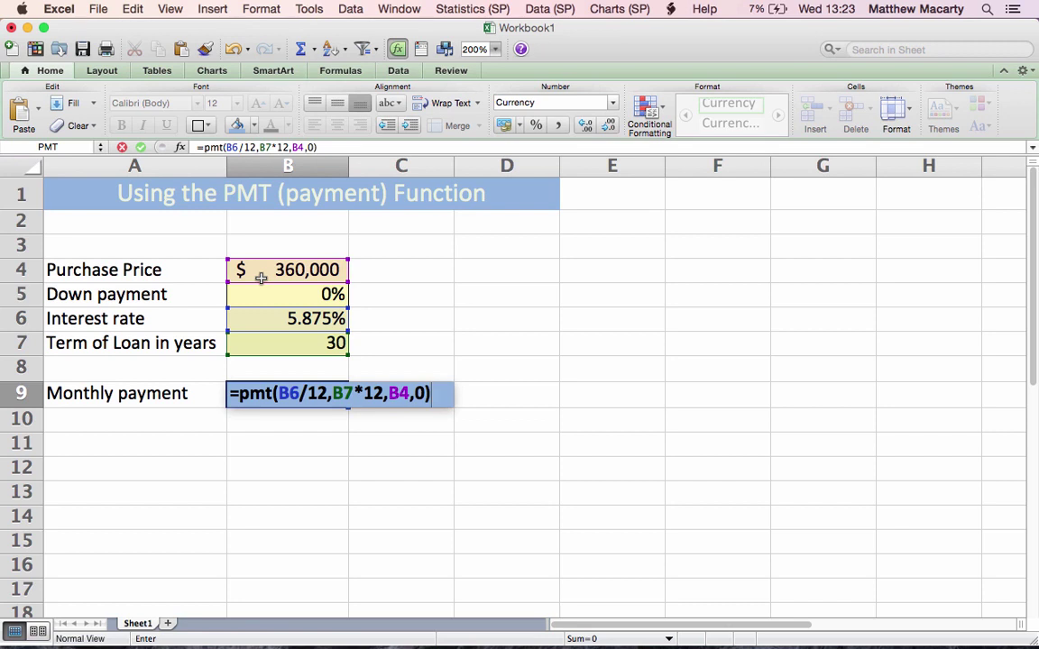
- Commit the PMT formula and return to B9, which shows -$2,129.54
key("Return")
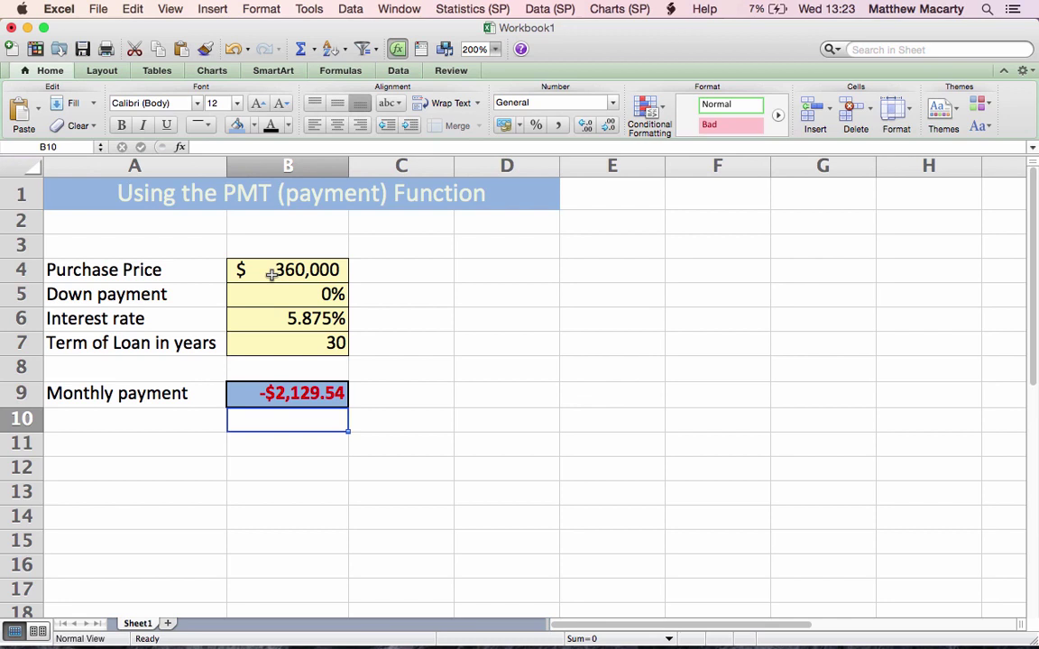
key("Up")
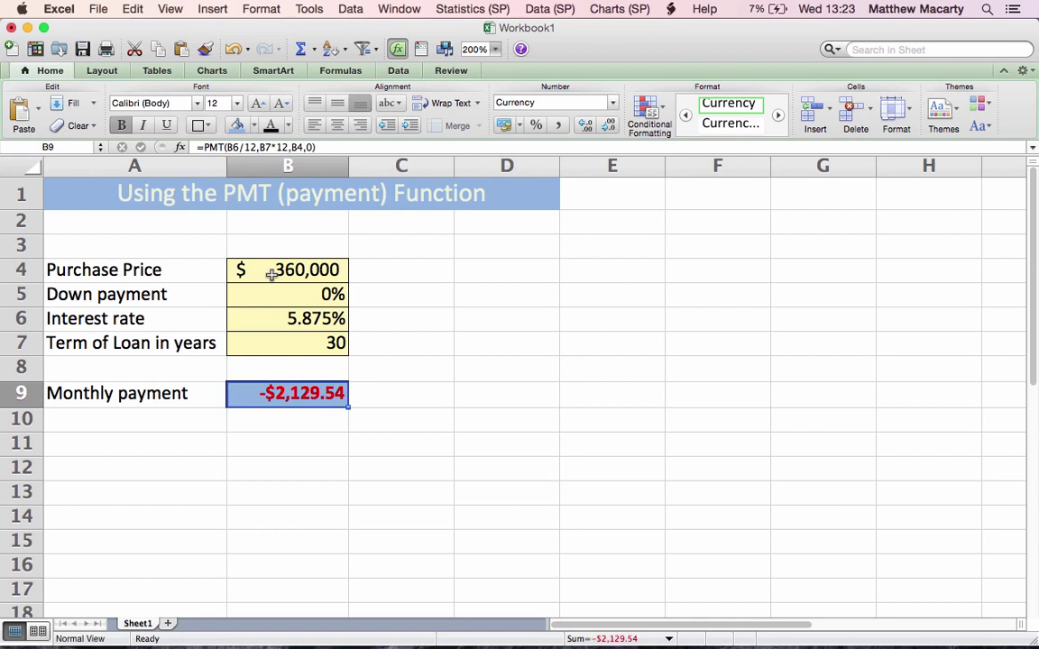
- Change the loan amount in B9's formula to -B4 so the payment shows $2,129.54
key("ctrl+u")
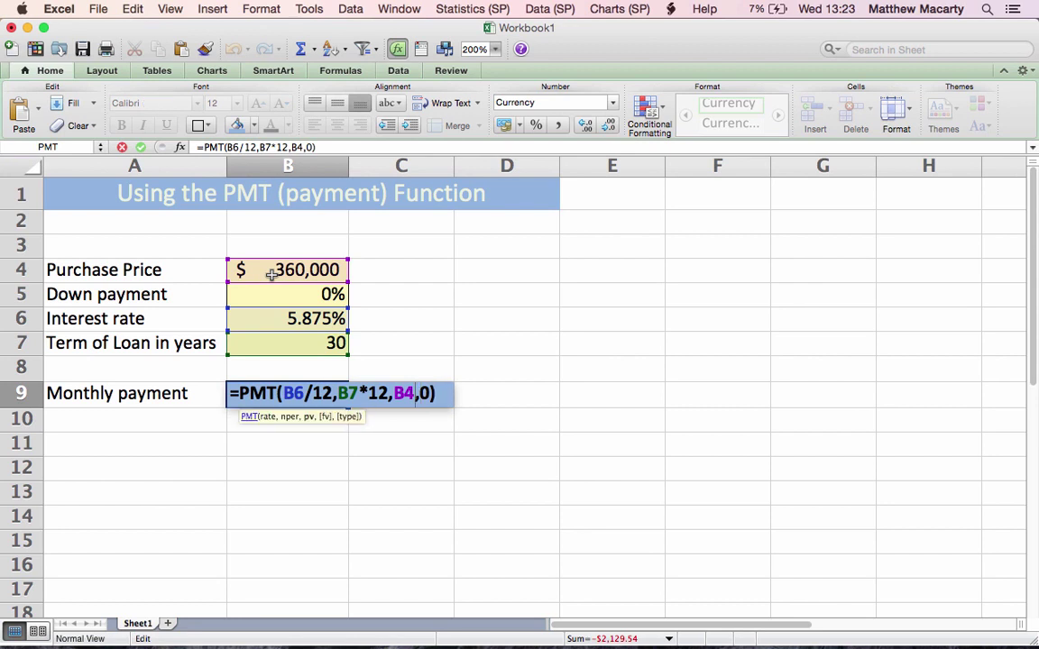
type("-")
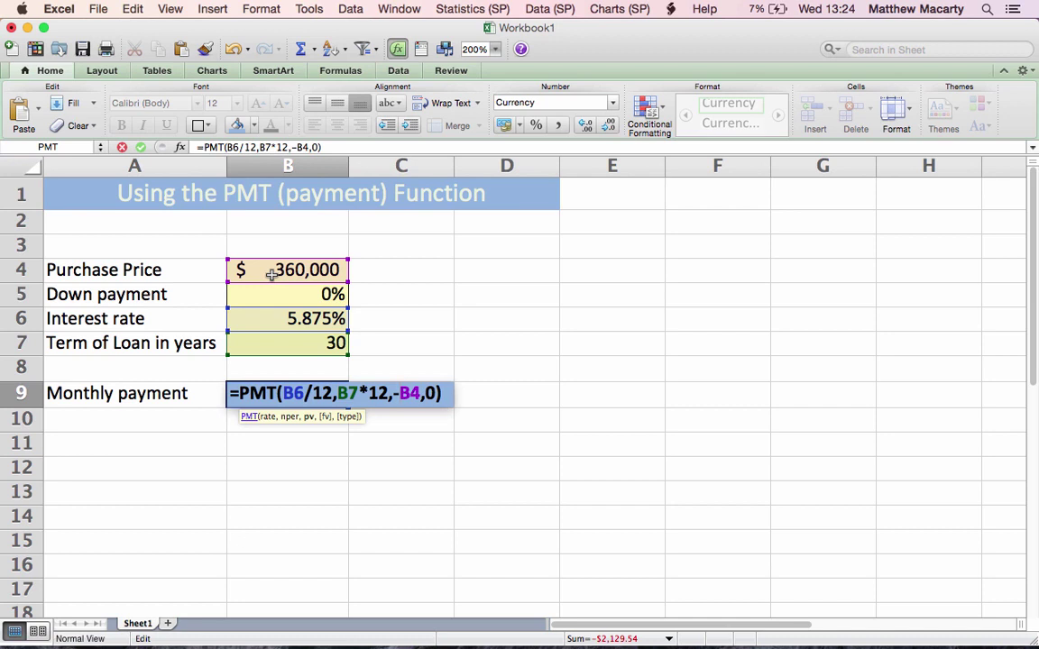
key("Return")
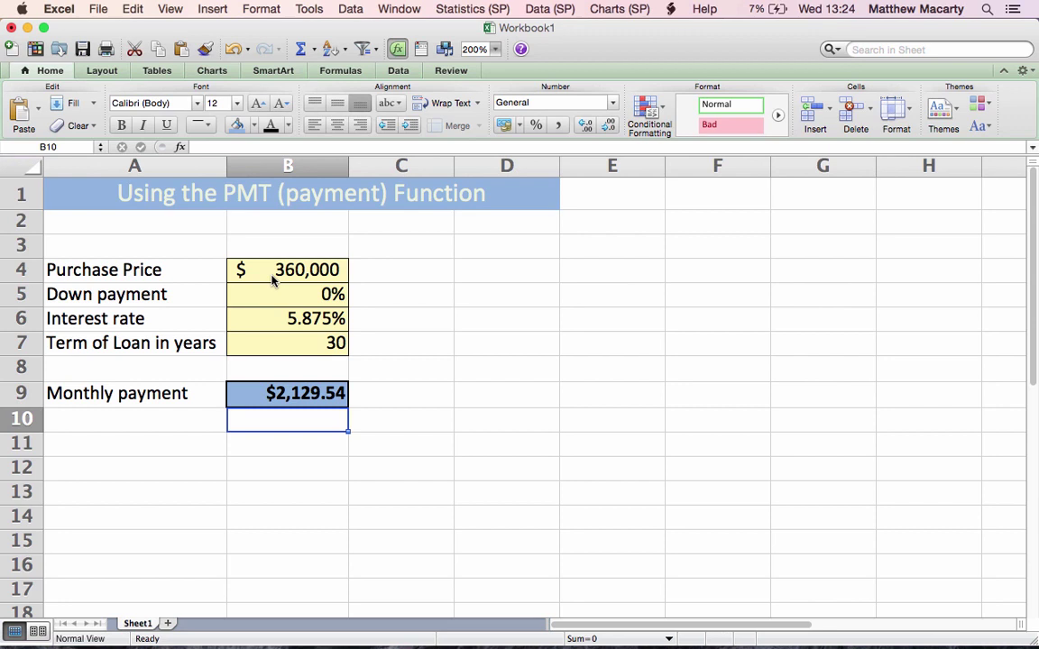
key("Up")
key("Up")
key("Up")
key("Up")
key("Up")
key("Up")
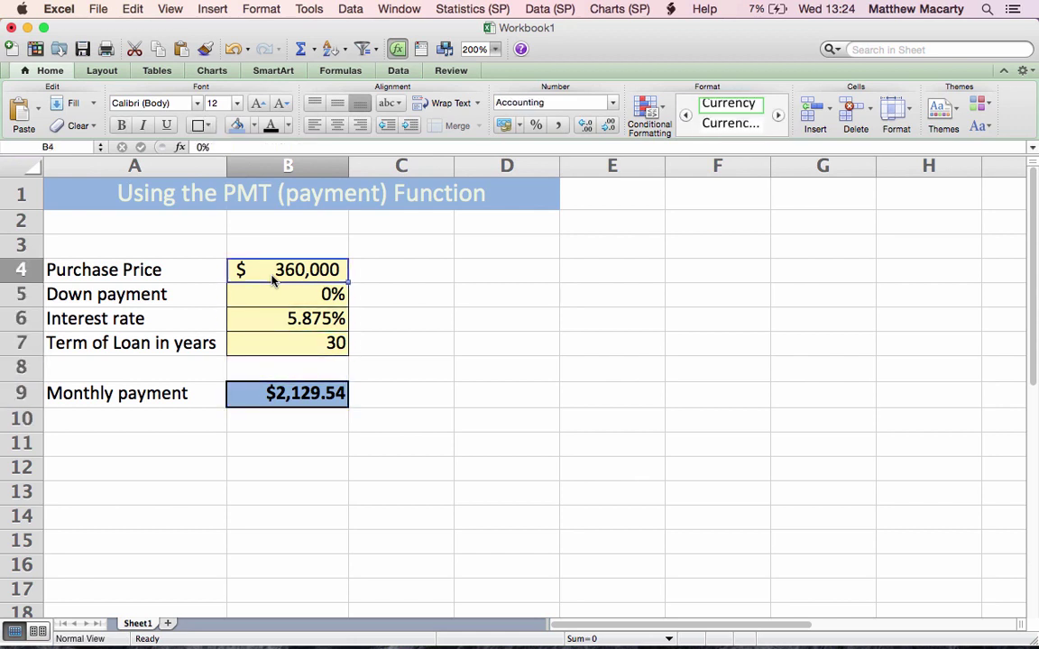
key("Down")
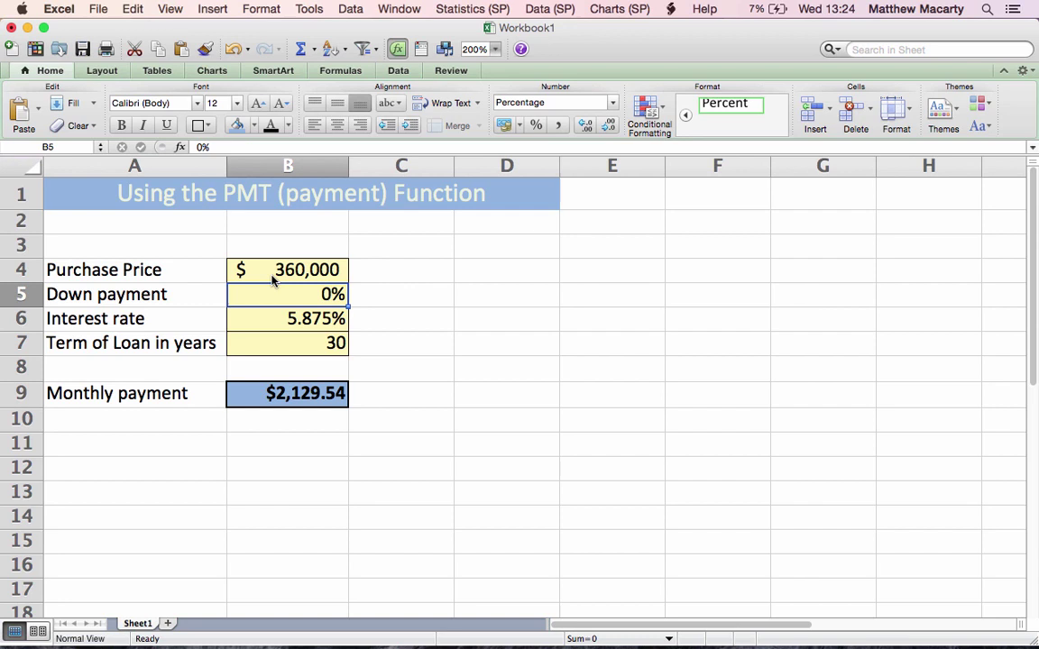
type("20")
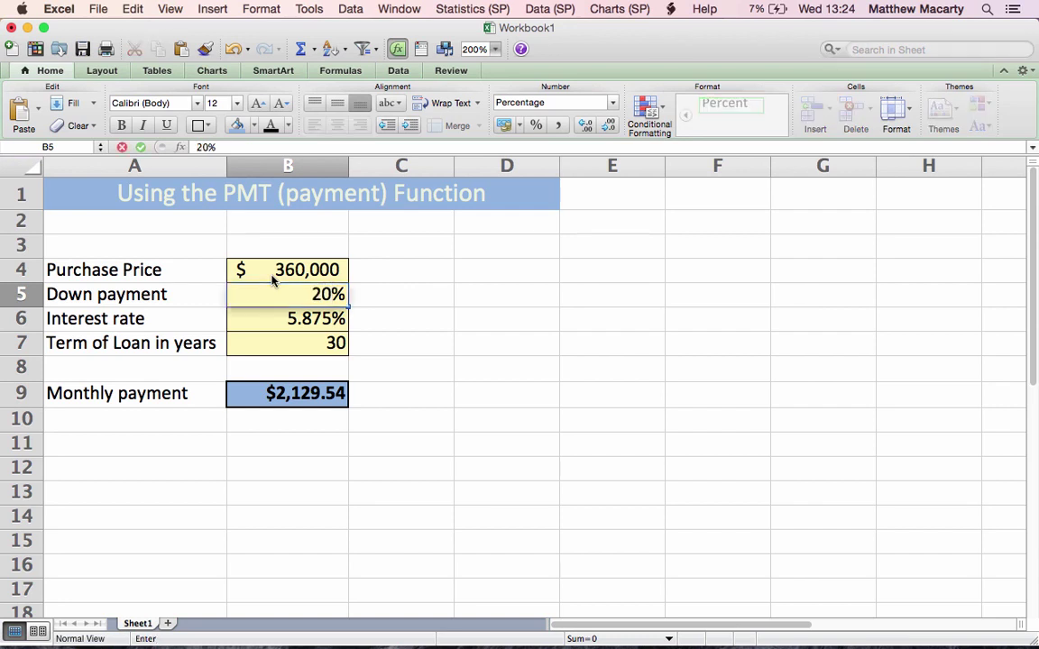
key("Return")
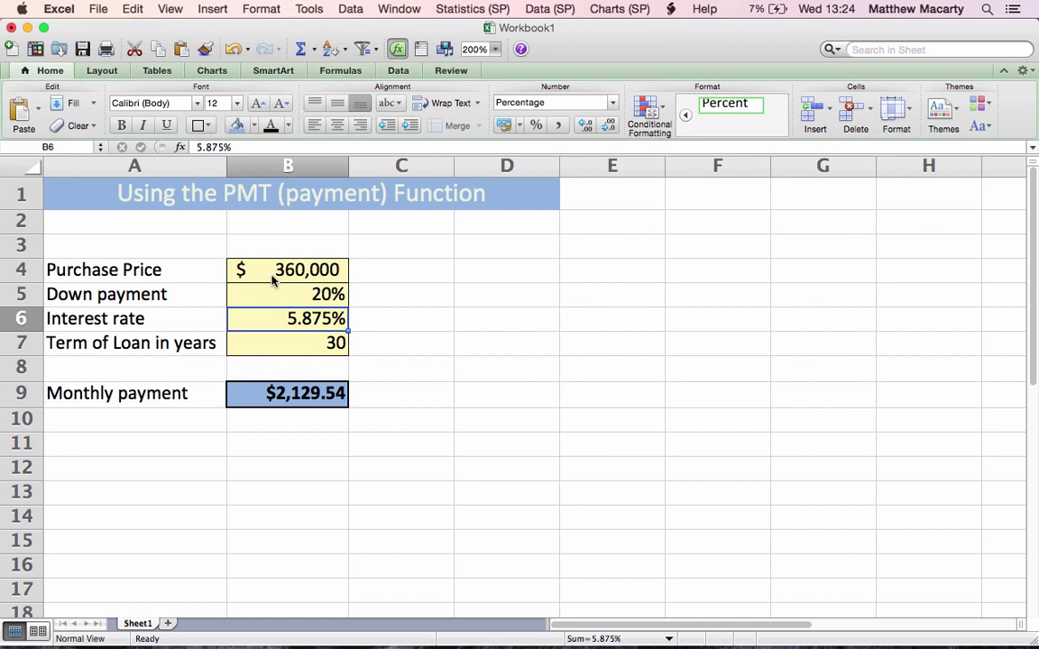
key("Down")
key("Down")
key("Down")
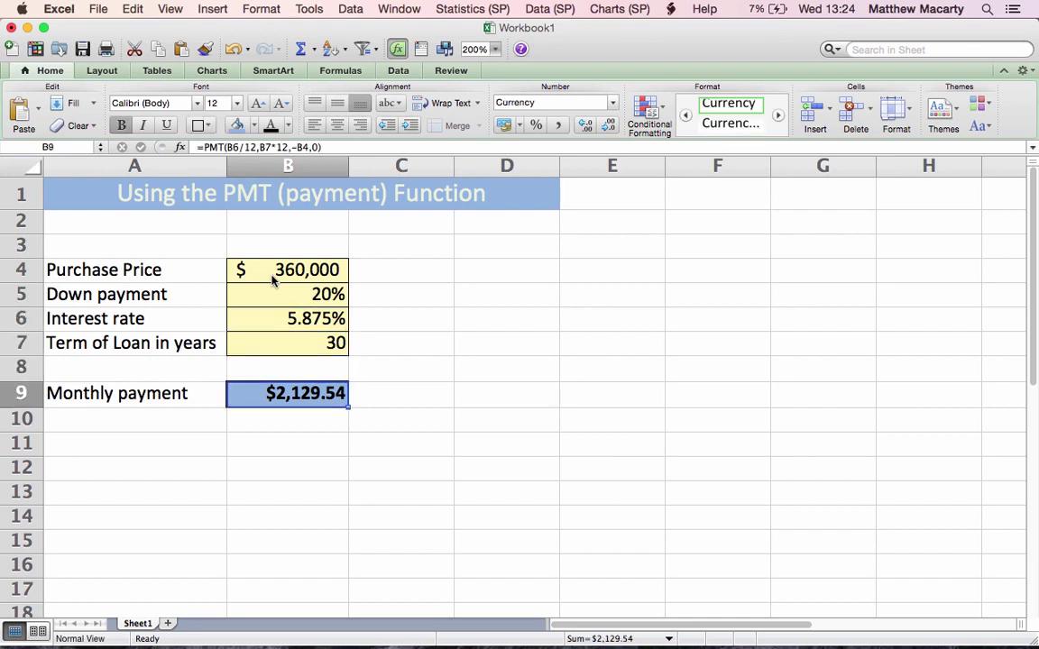
- Change B9's loan amount to -B4*(1-B5) so the payment becomes $1,703.63
key("F2")
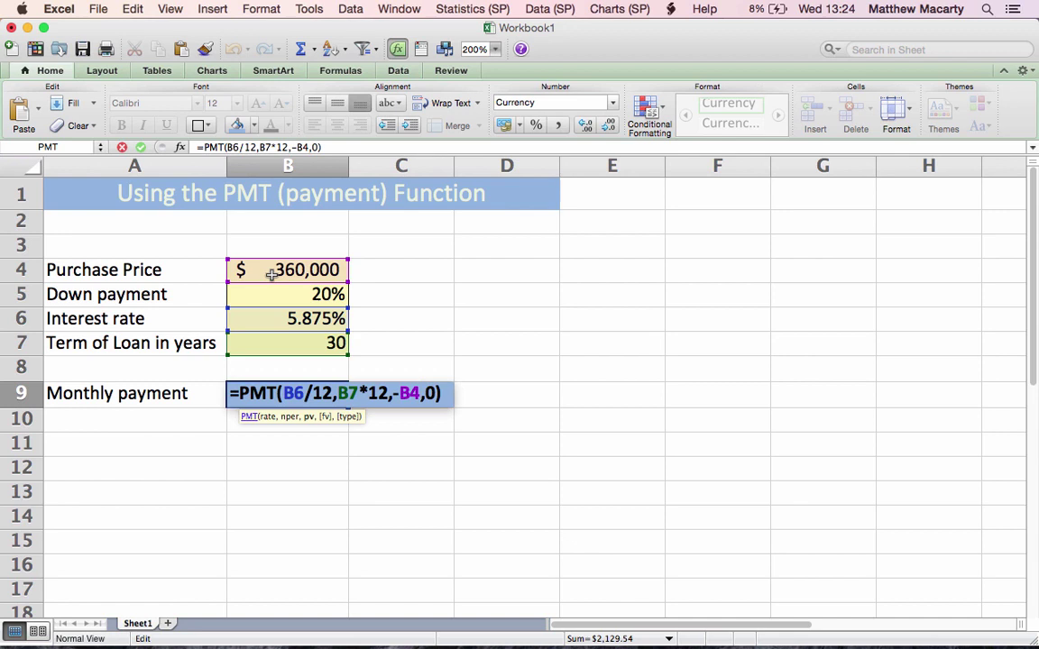
type("*")
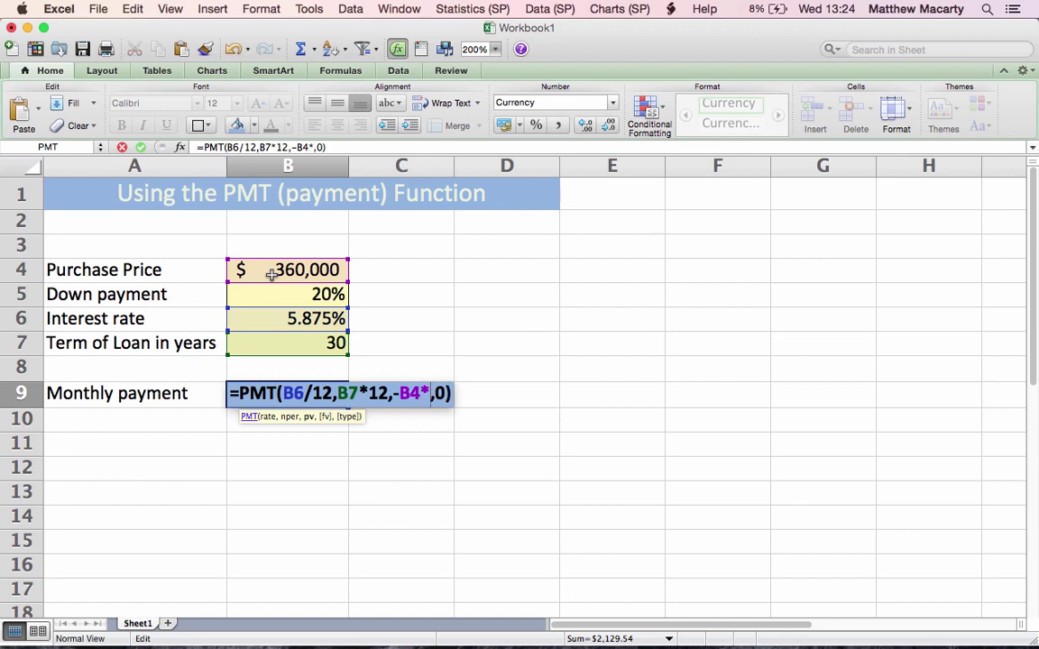
type("(")
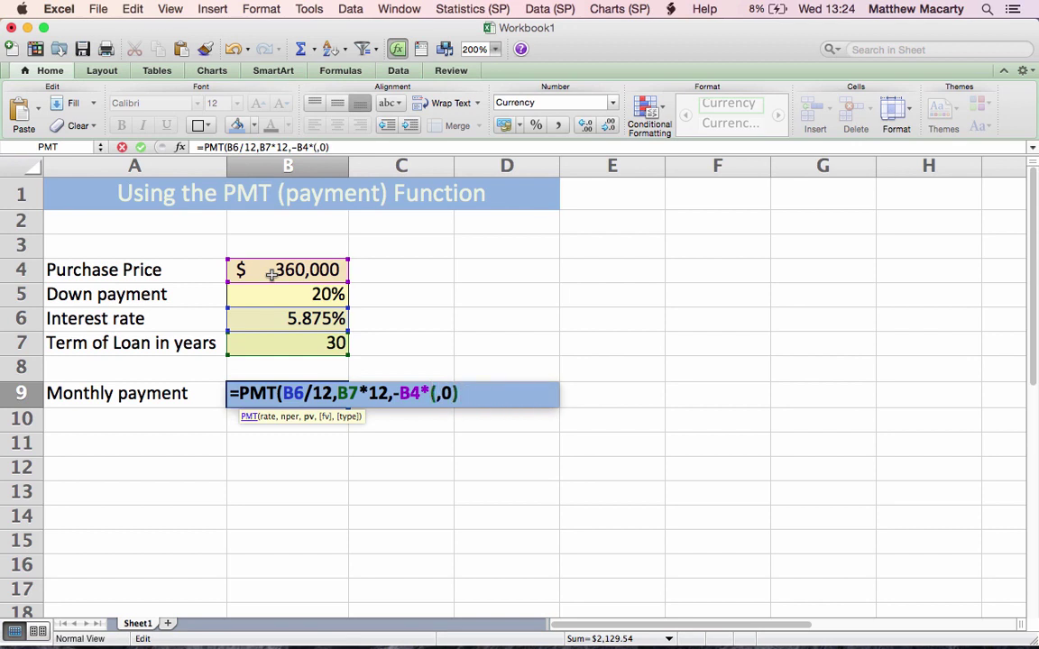
type("1-")
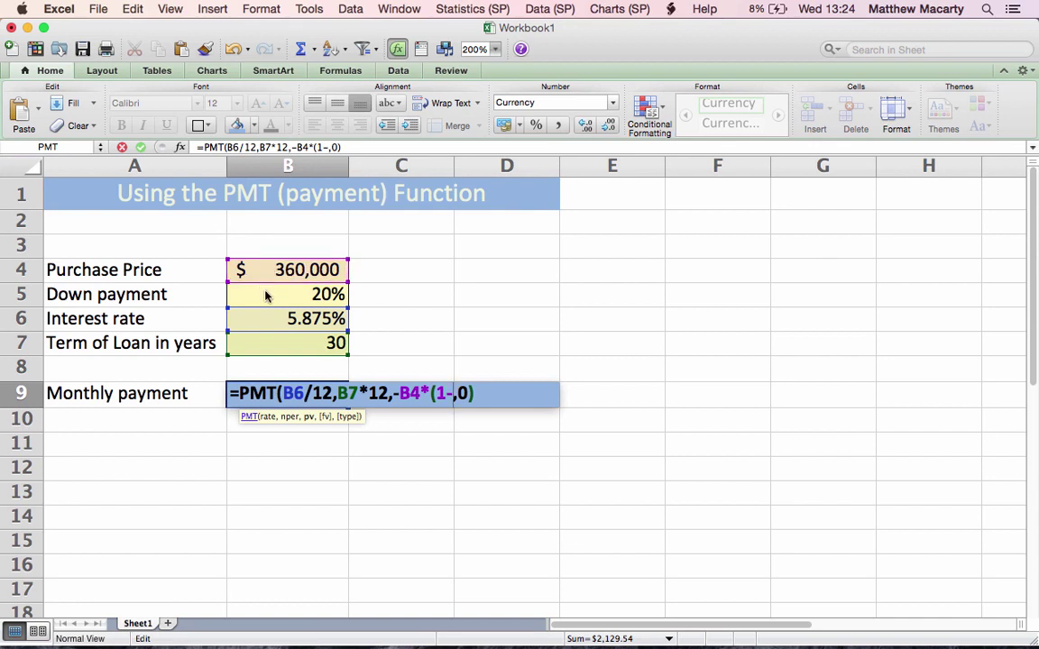
left_click(265, 295)
type(")")
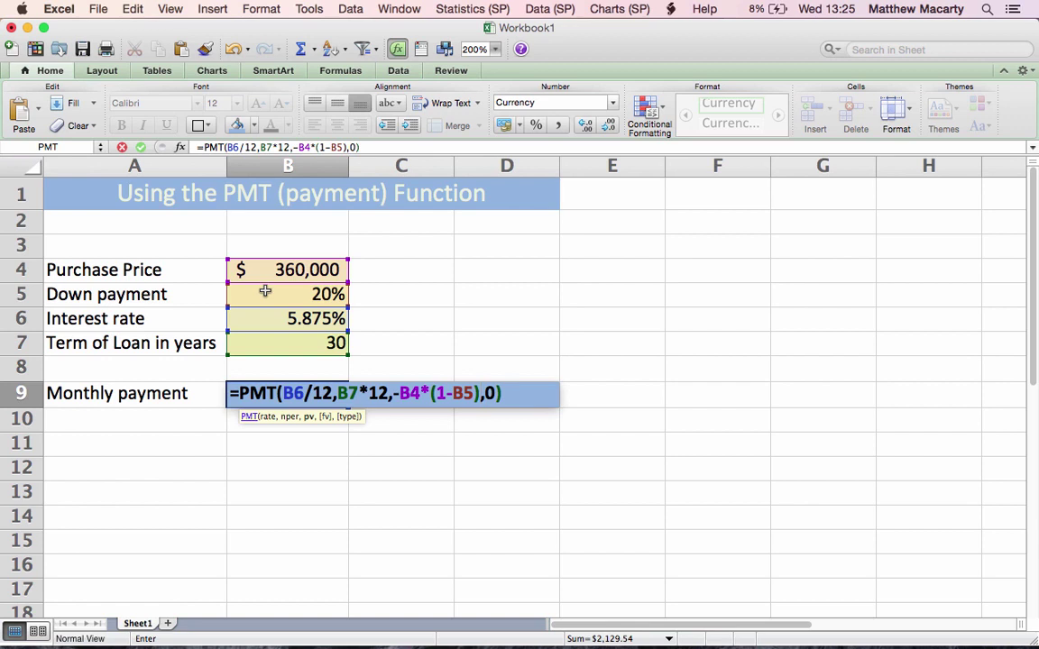
key("Return")
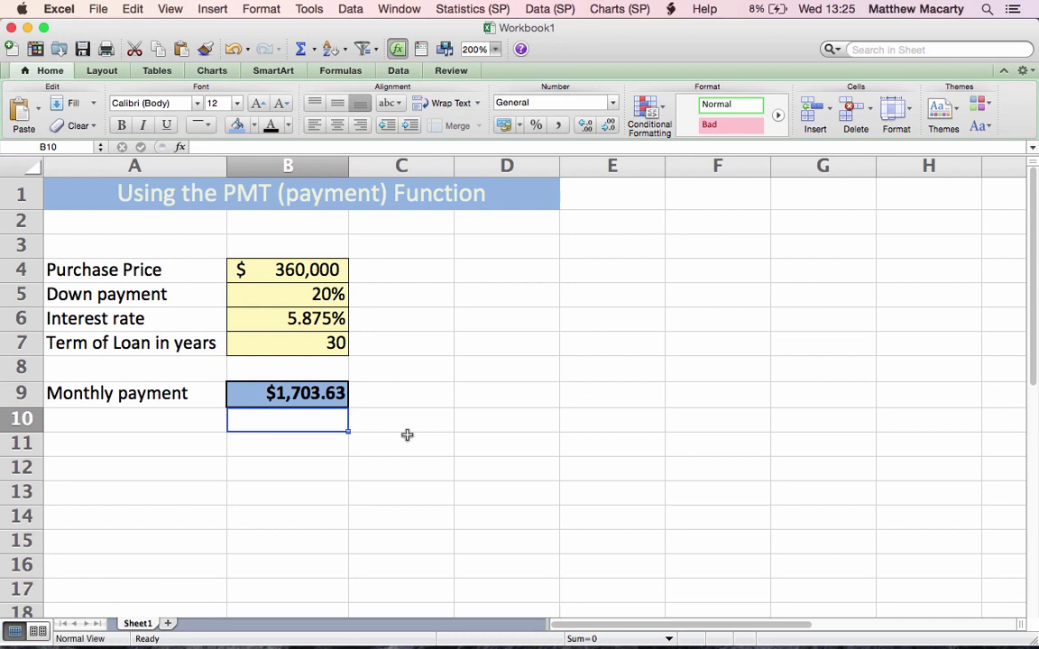
- Set down payment B5 to 72,000 in Accounting format with no decimal places
key("Up")
key("Up")
key("Up")
key("Up")
key("Up")
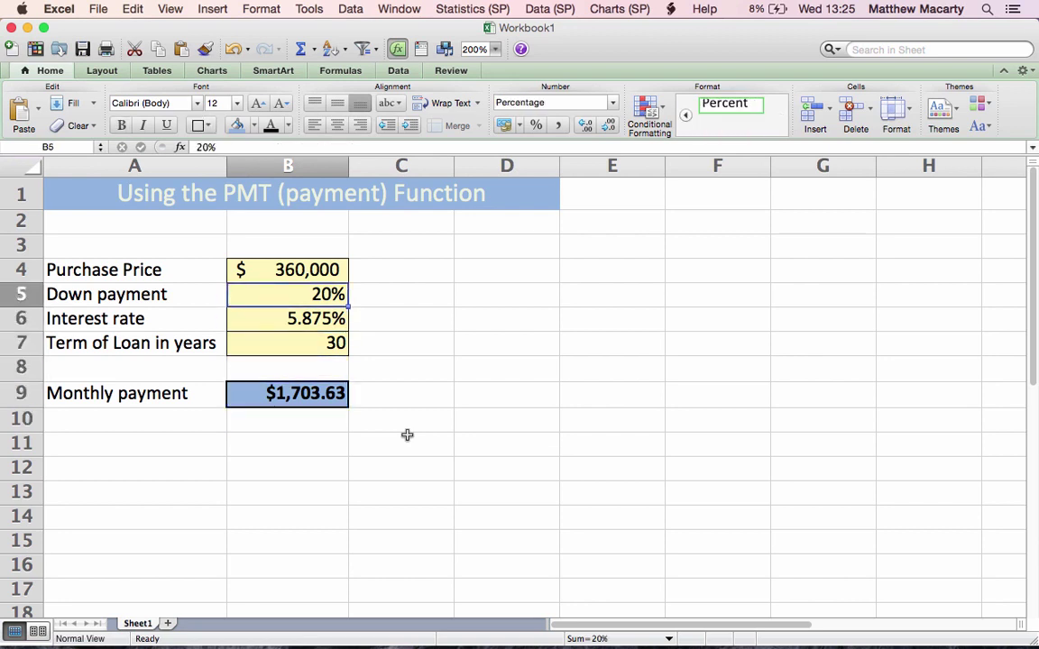
left_click(503, 126)
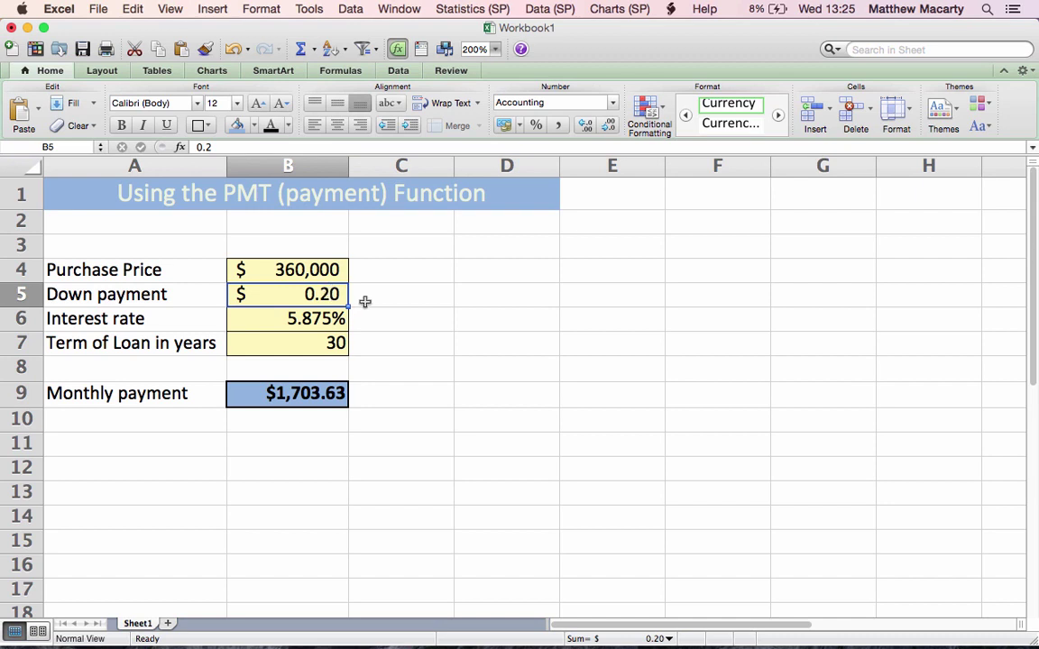
type("72")
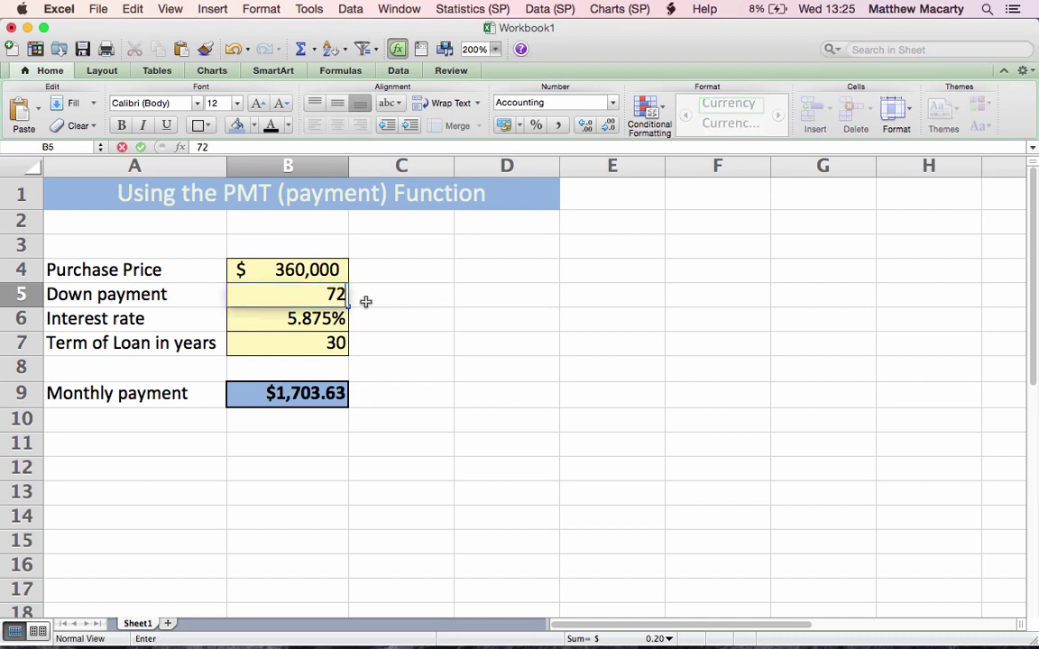
type(",000")
key("Return")
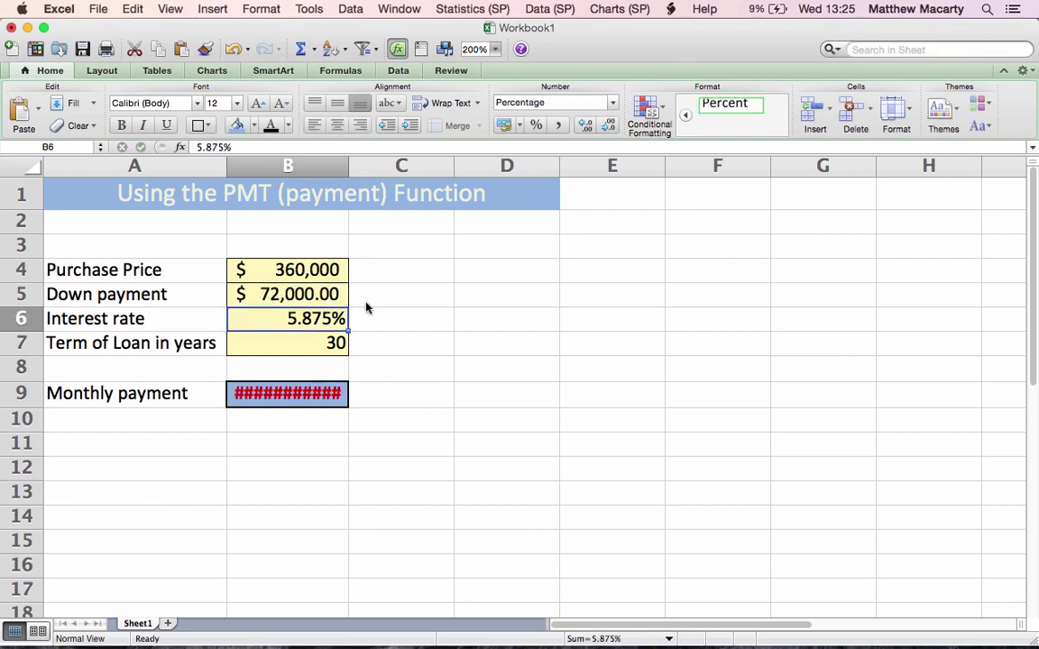
left_click(338, 295)
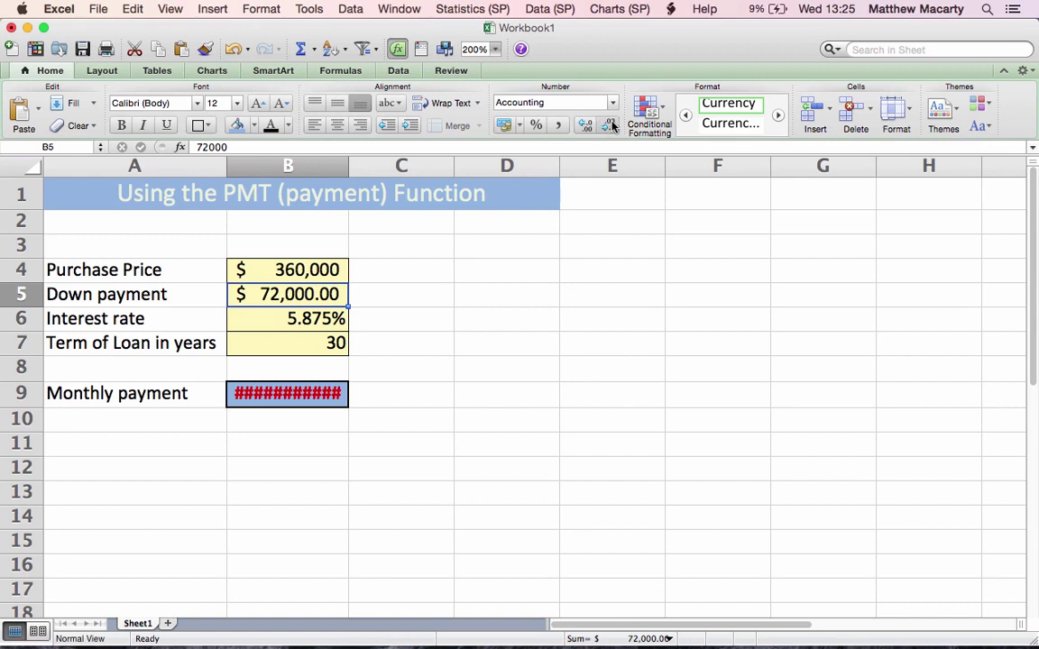
left_click(610, 125)
left_click(610, 125)
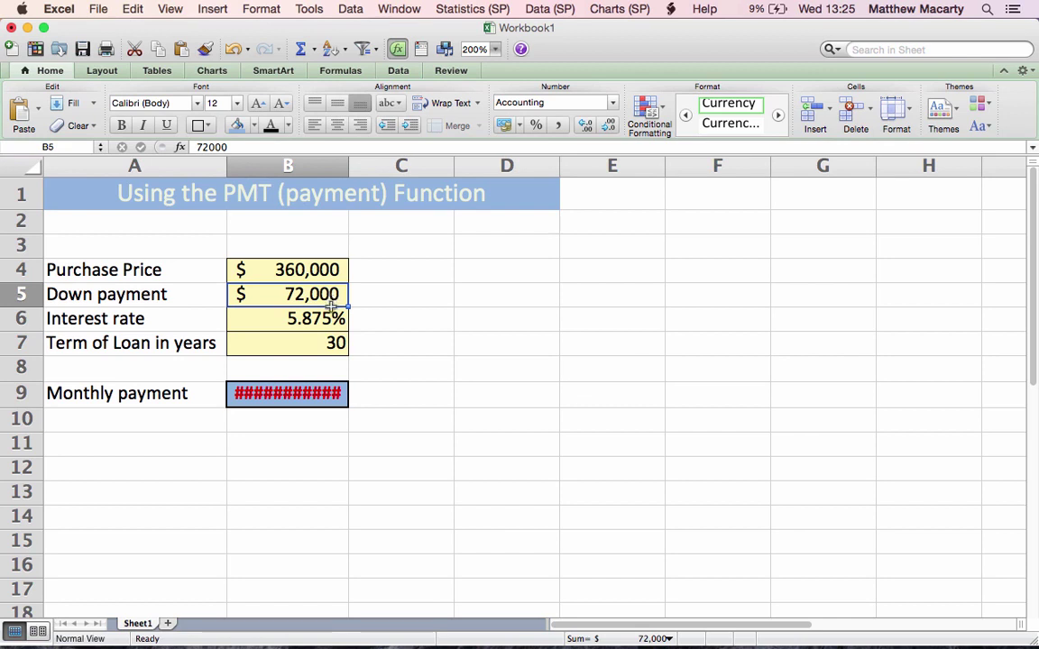
left_click(307, 391)
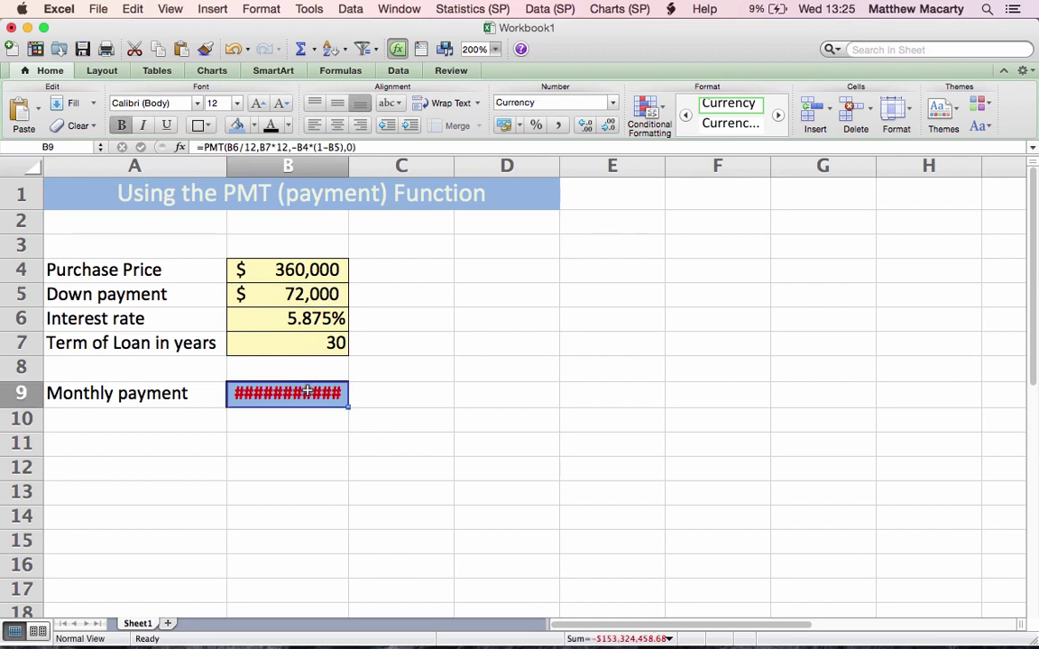
- Rewrite B9 as =PMT(B6/12,B7*12,-B4+B5,0) so the payment shows $1,703.63
double_click(308, 391)
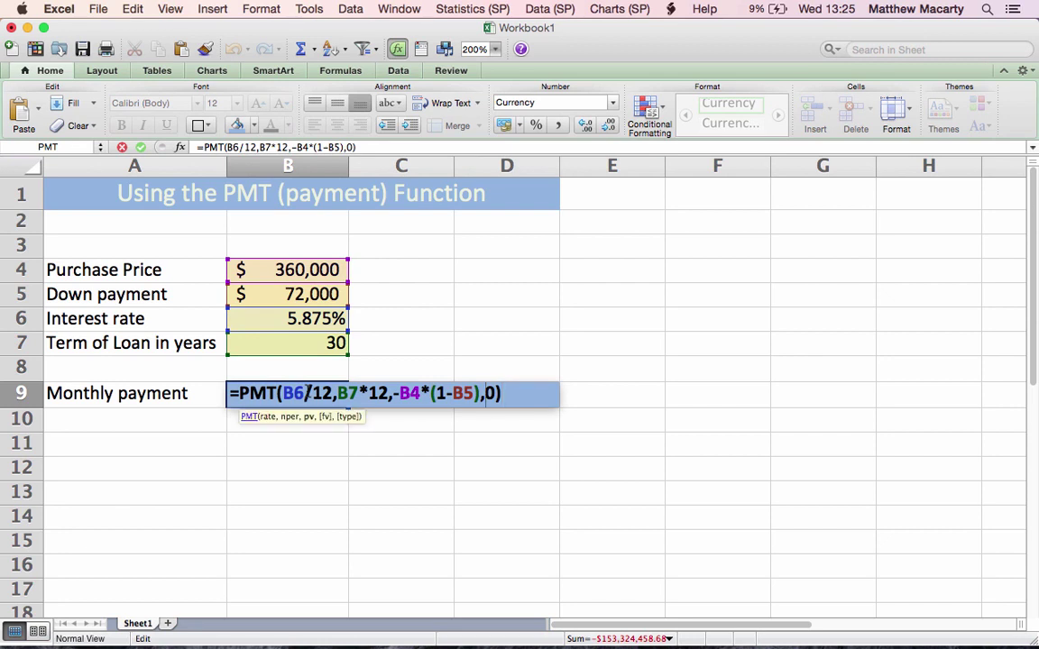
key("BackSpace")
key("BackSpace")
key("BackSpace")
key("BackSpace")
key("BackSpace")
key("BackSpace")
key("BackSpace")
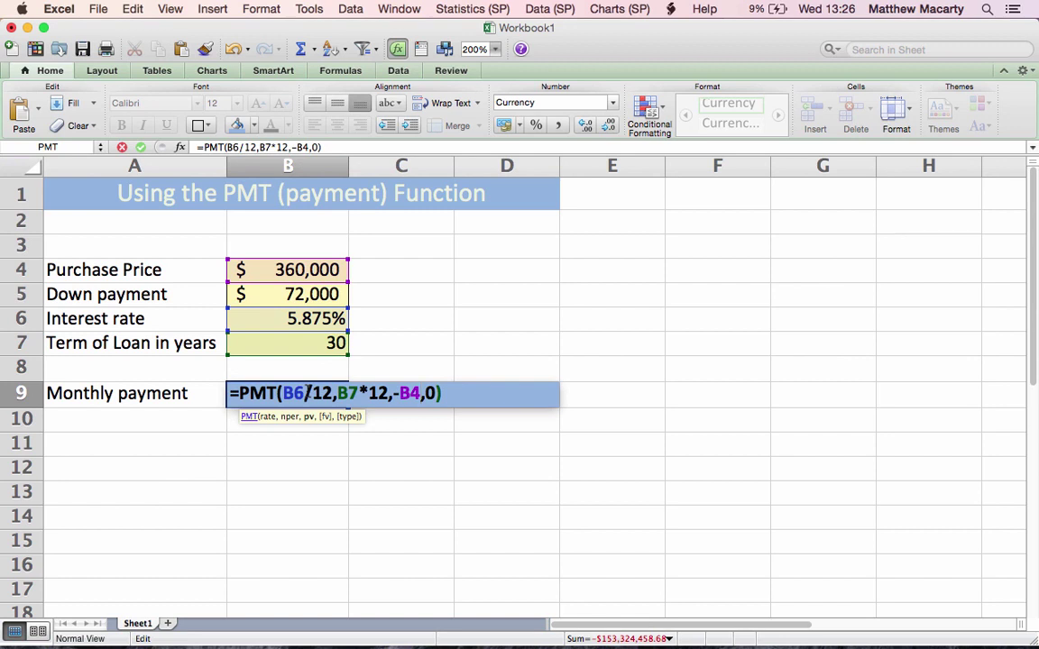
type("+")
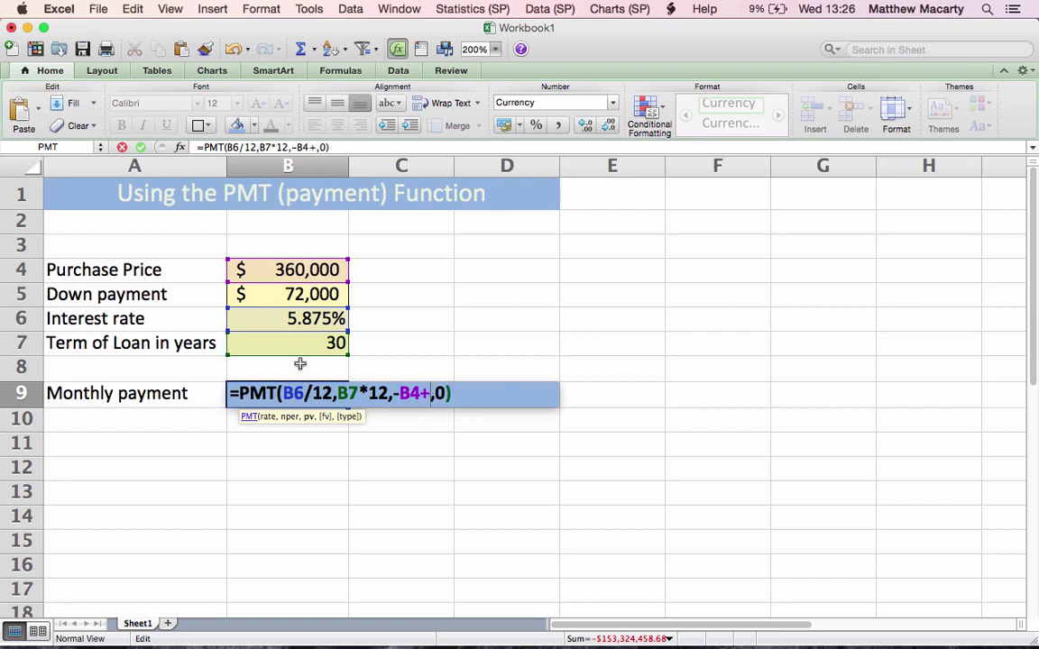
left_click(295, 300)
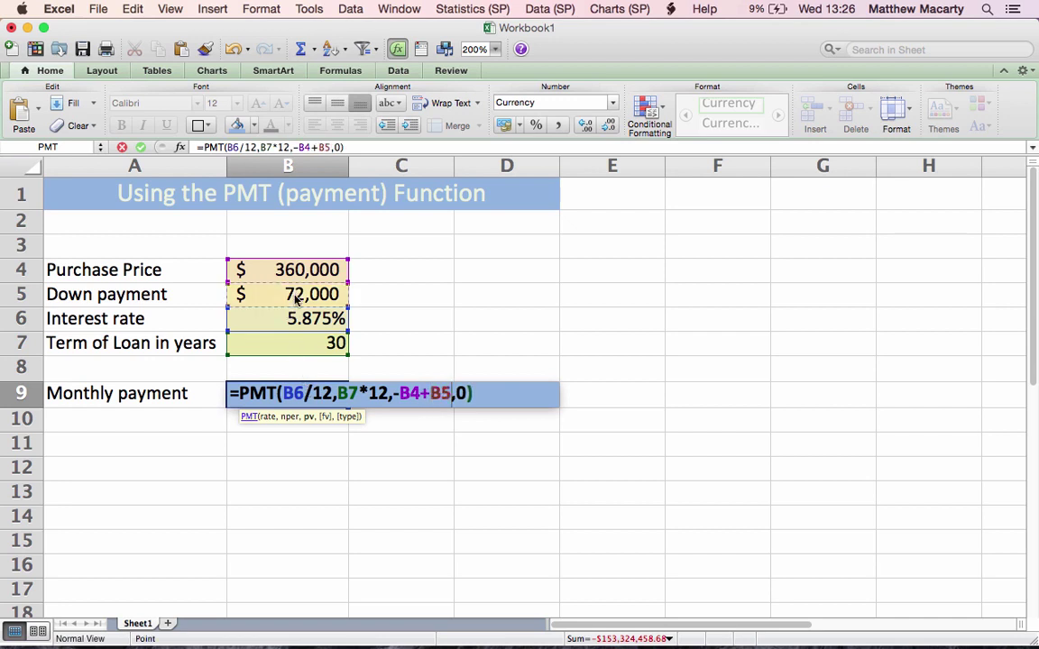
key("Return")
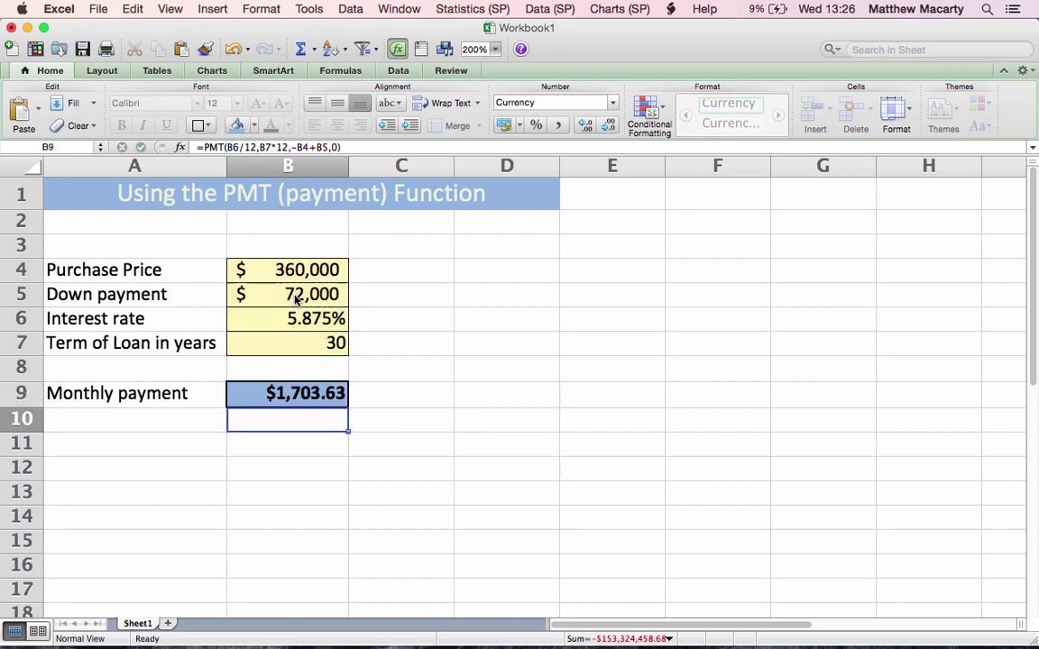